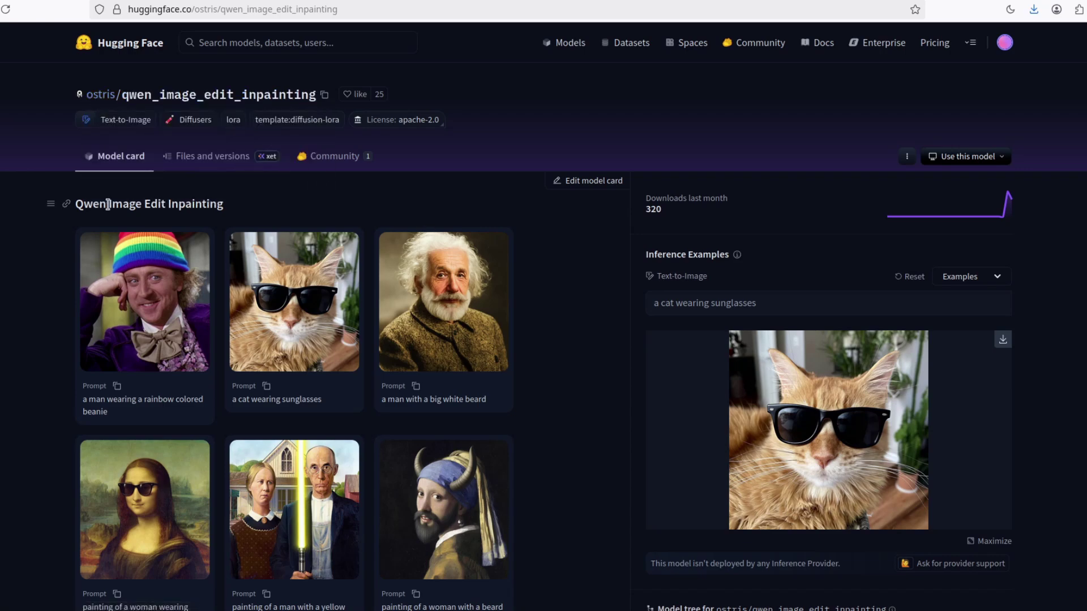
Highlight 'Qwen Image Edit' and 'Inpainting' in the Hugging Face model title while browsing the card.
left_click_drag(74, 205, 168, 205)
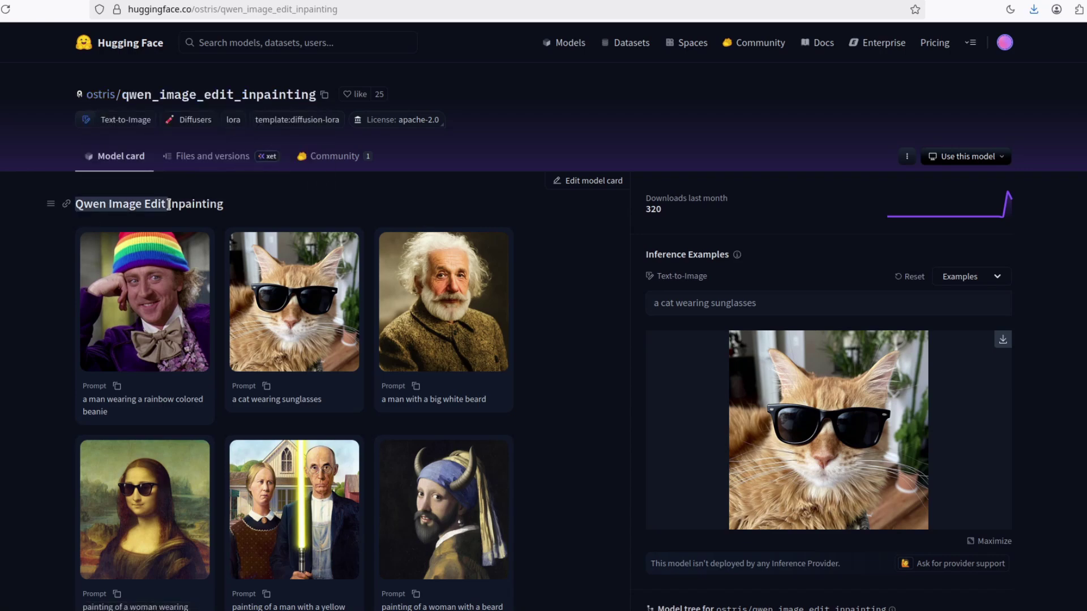
double_click(239, 213)
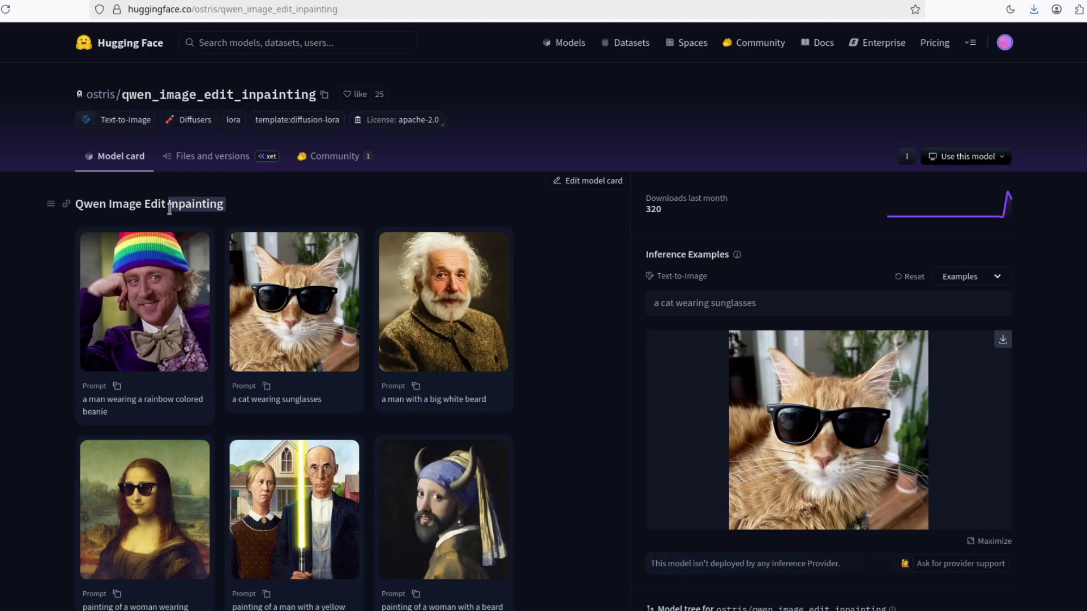
left_click(556, 268)
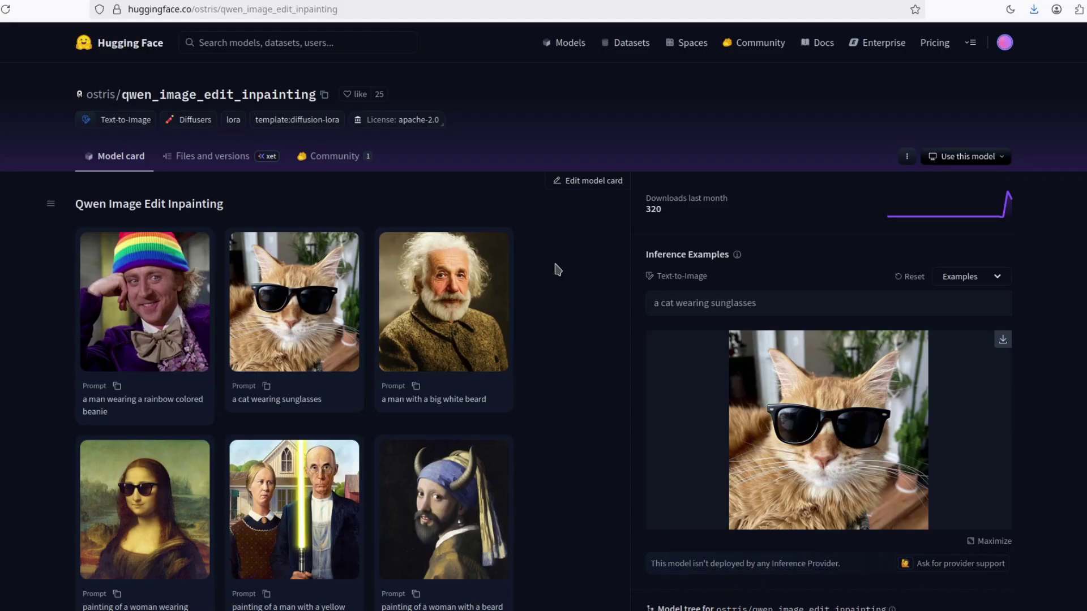
scroll(559, 272, "down", 3)
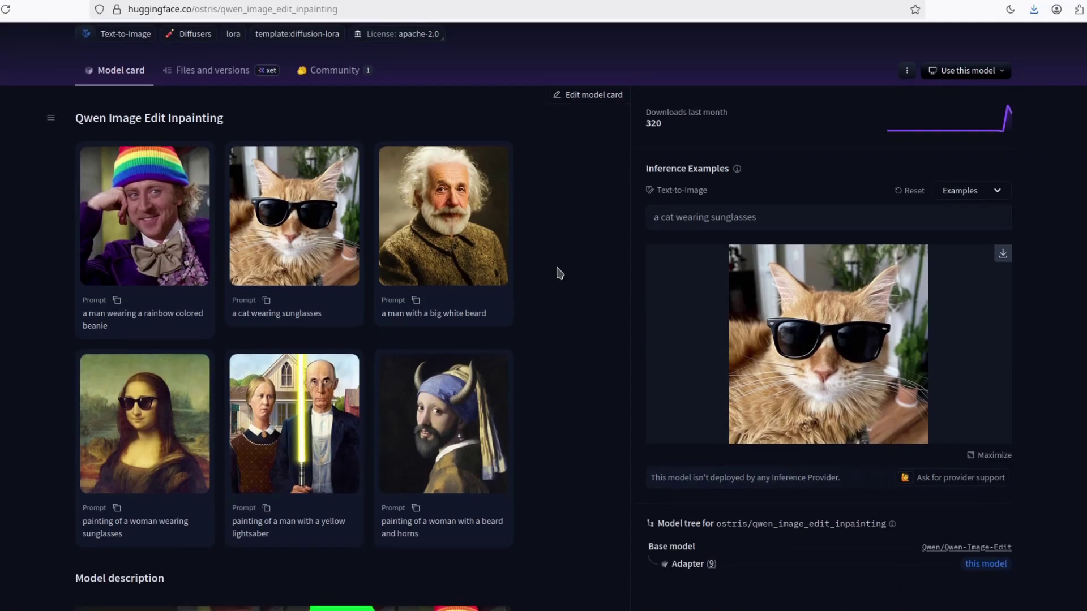
scroll(555, 354, "down", 3)
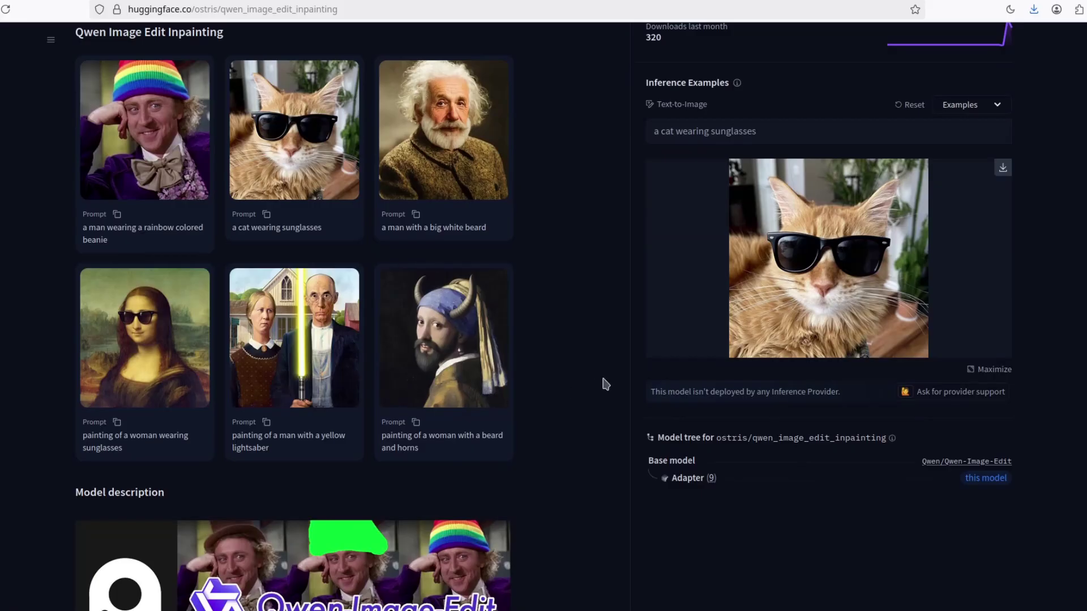
scroll(604, 383, "up", 3)
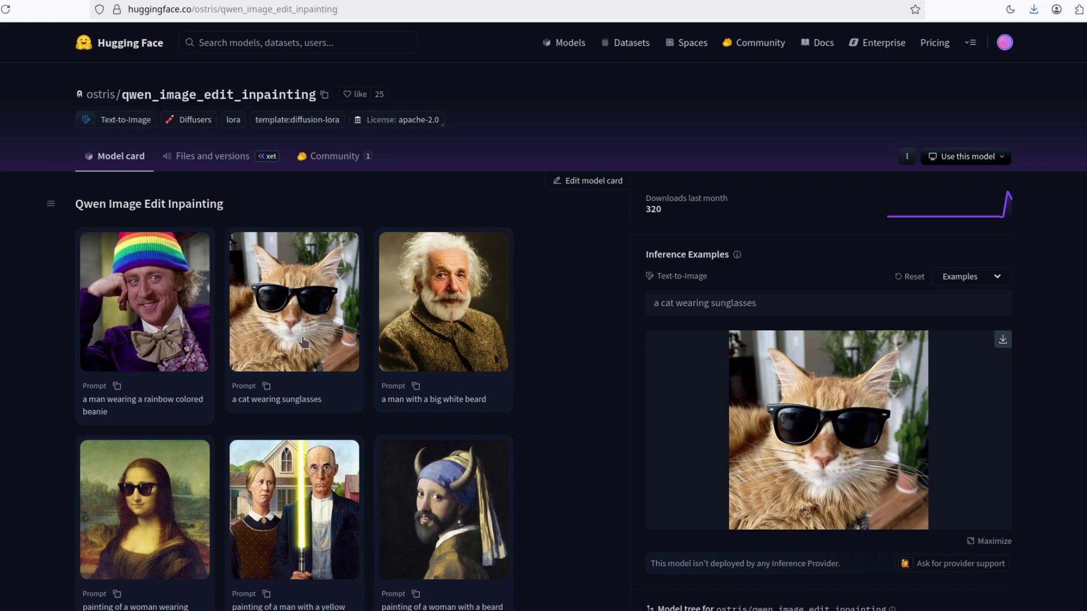
left_click_drag(234, 206, 168, 205)
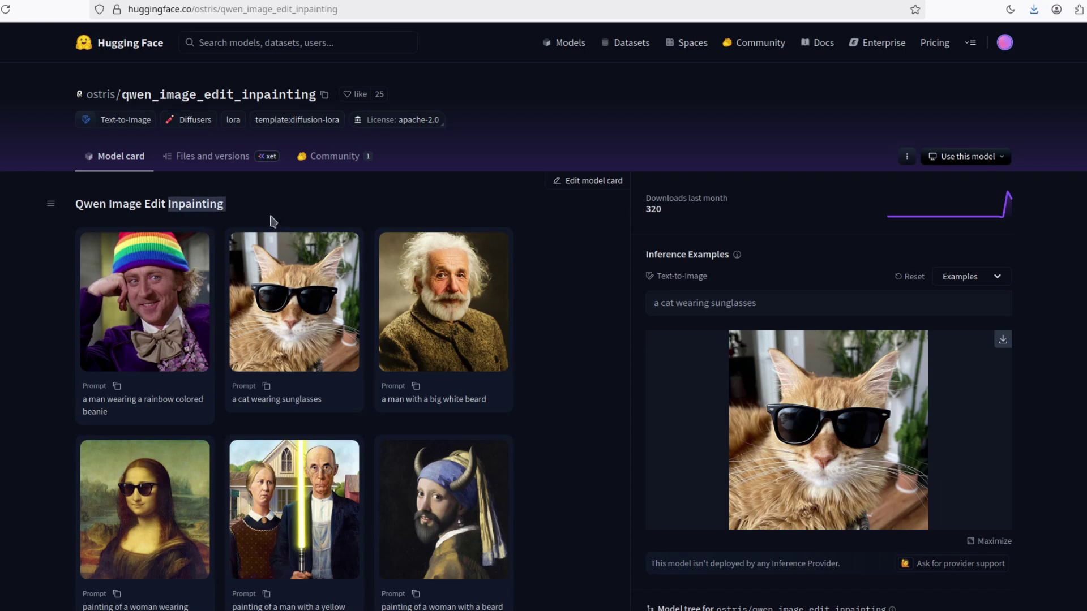
left_click(559, 276)
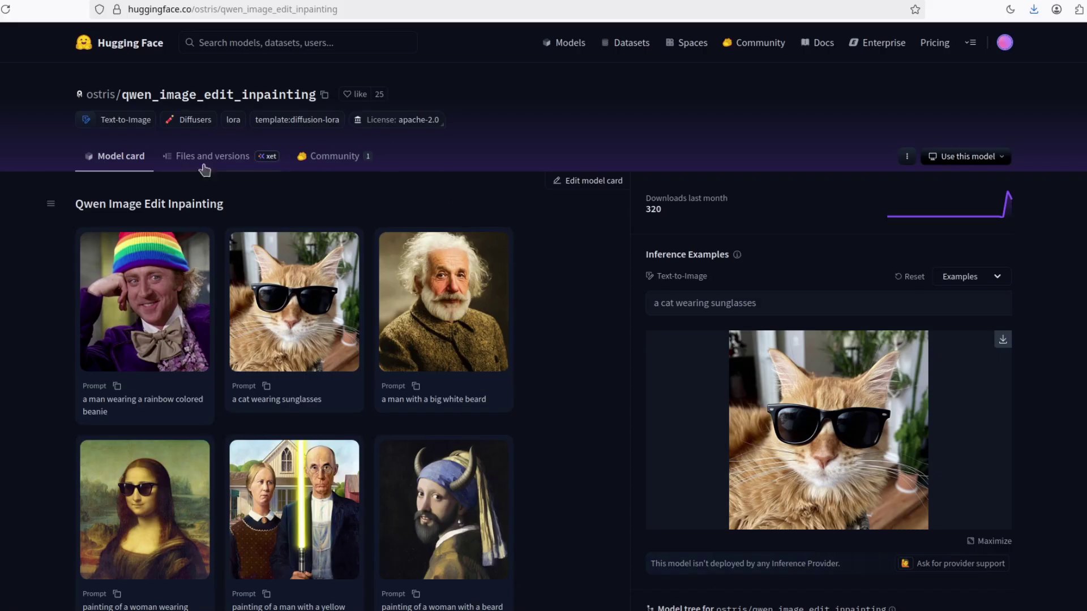
mouse_move(102, 102)
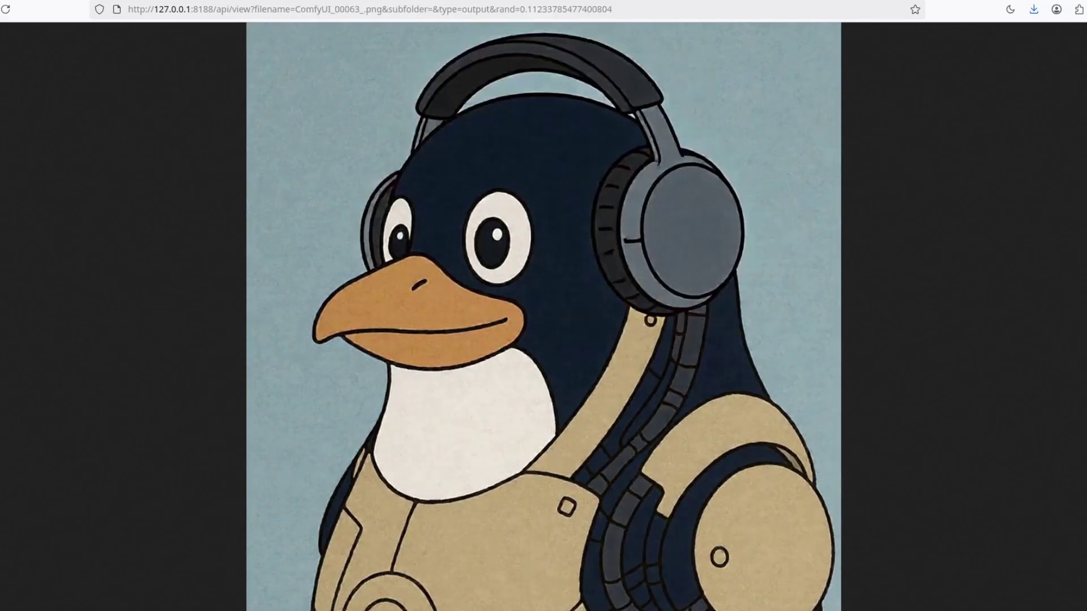
key("ctrl+Tab")
key("ctrl+Tab")
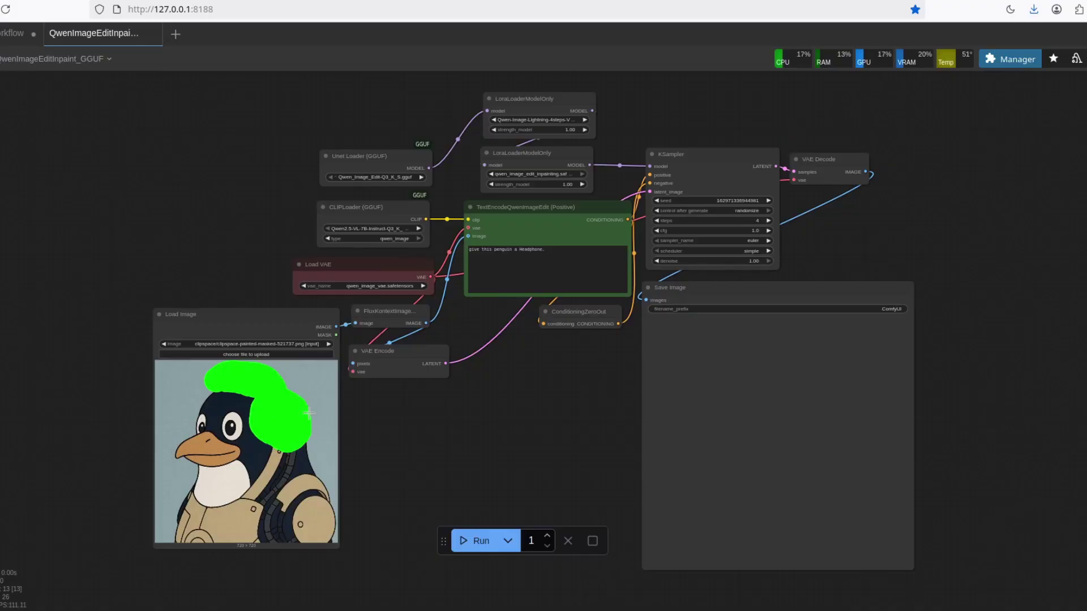
Open the penguin image in MaskEditor with brush colour #00FF00, paint more mask around its head, then discard.
right_click(287, 414)
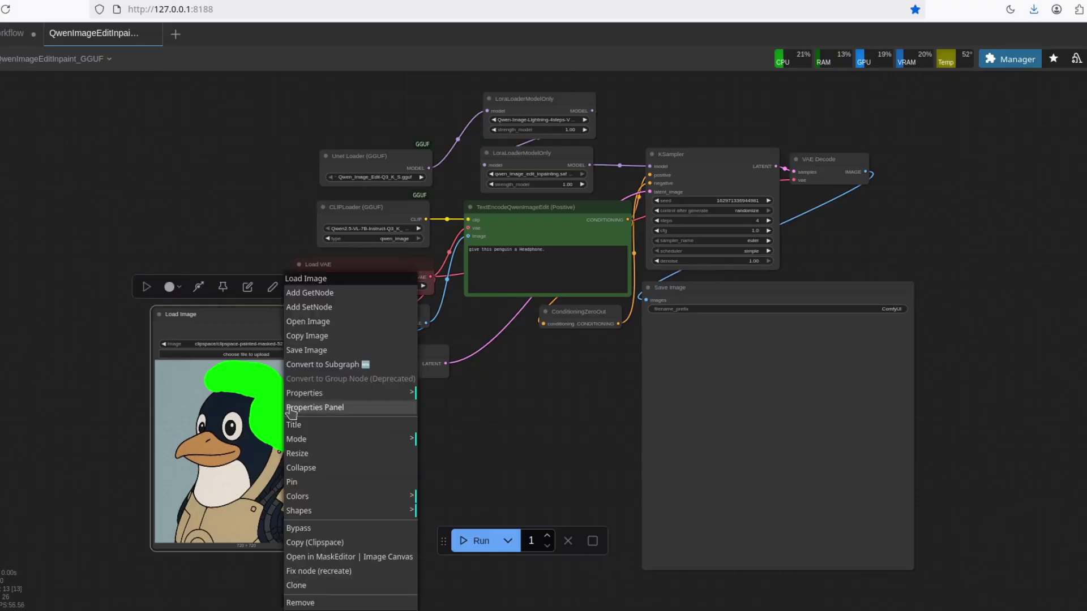
left_click(351, 557)
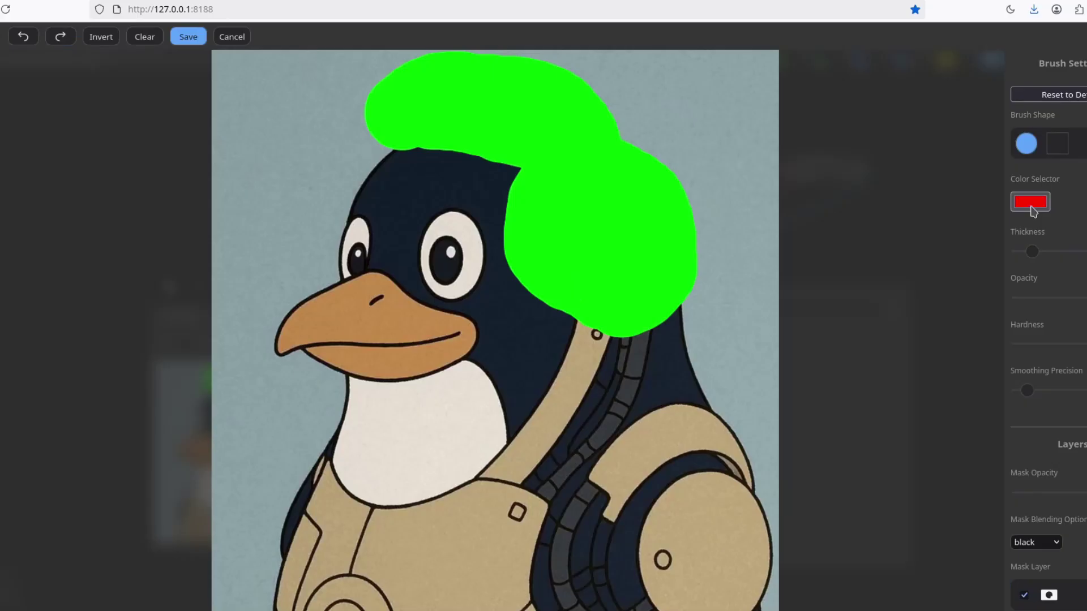
left_click(1032, 211)
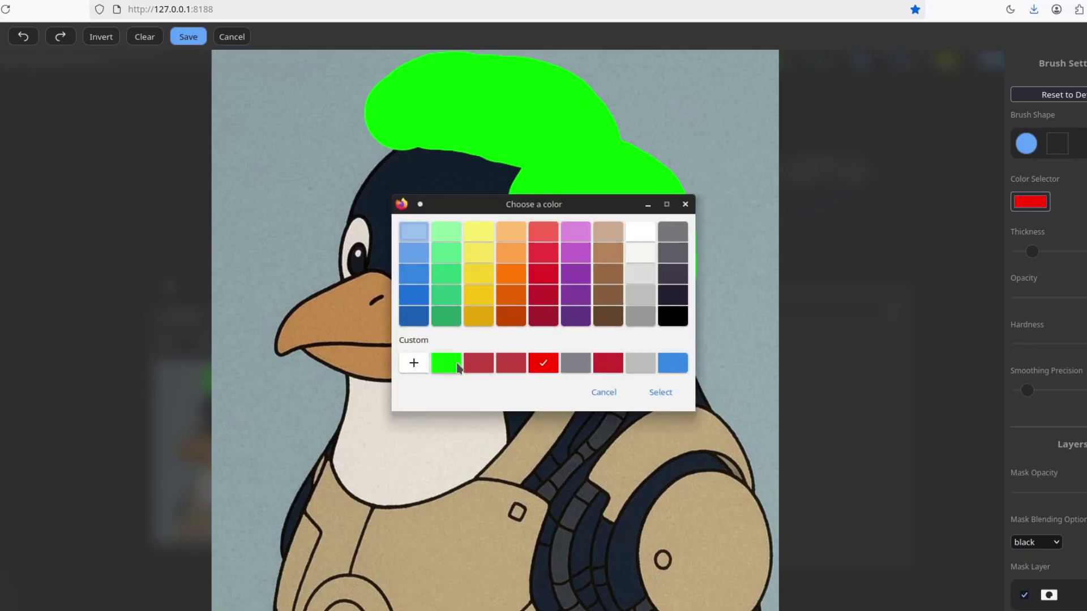
left_click(414, 365)
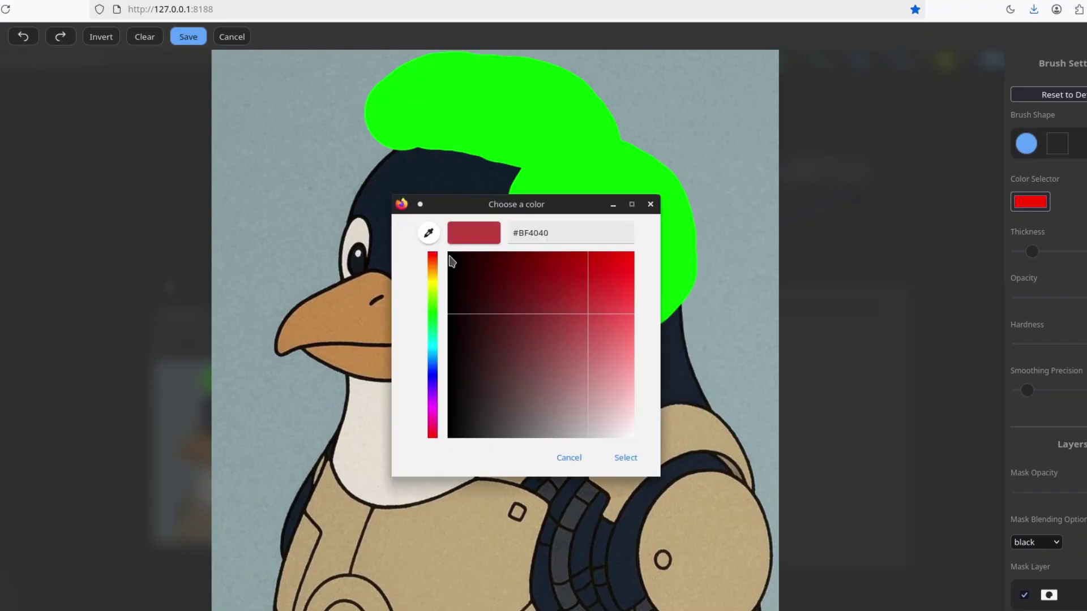
left_click(555, 233)
left_click(555, 233)
key("ctrl+a")
type("#00ff00")
key("Return")
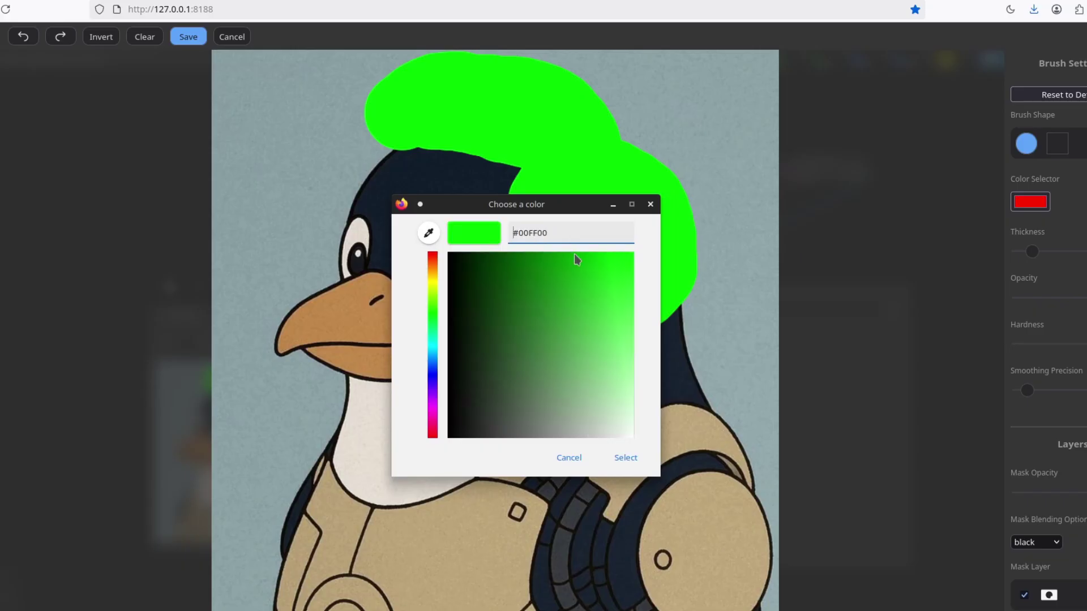
left_click(624, 456)
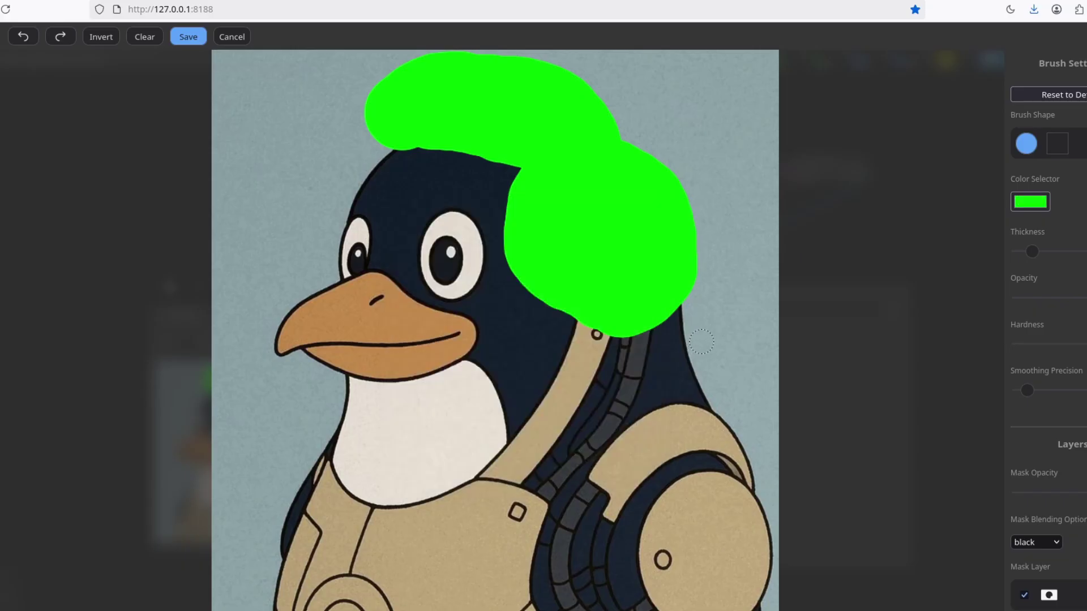
mouse_move(702, 342)
left_mouse_down()
mouse_move(739, 237)
mouse_move(730, 182)
left_mouse_up()
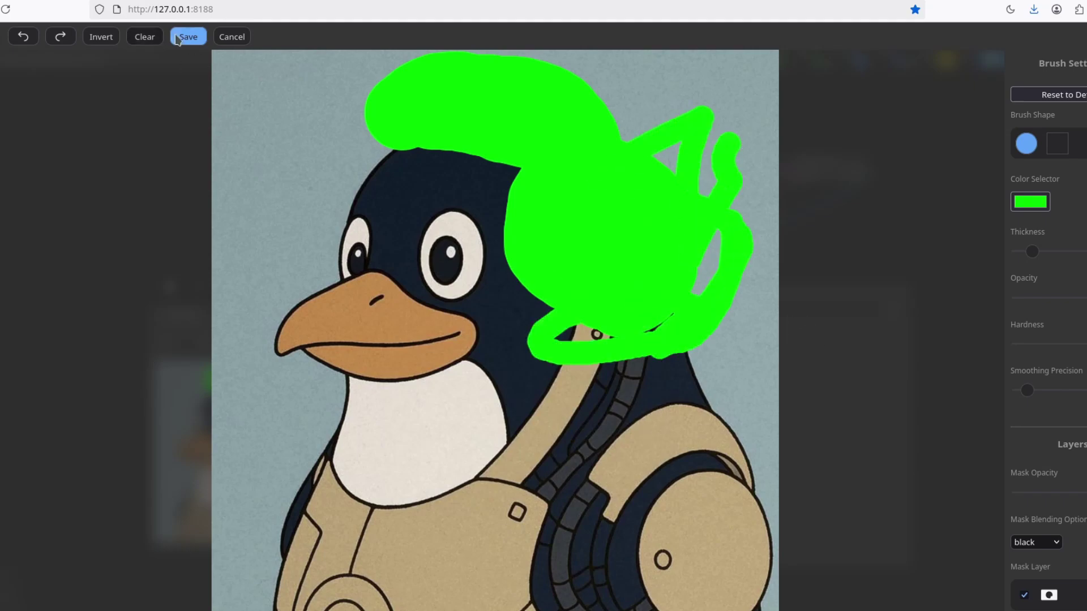
left_click(237, 37)
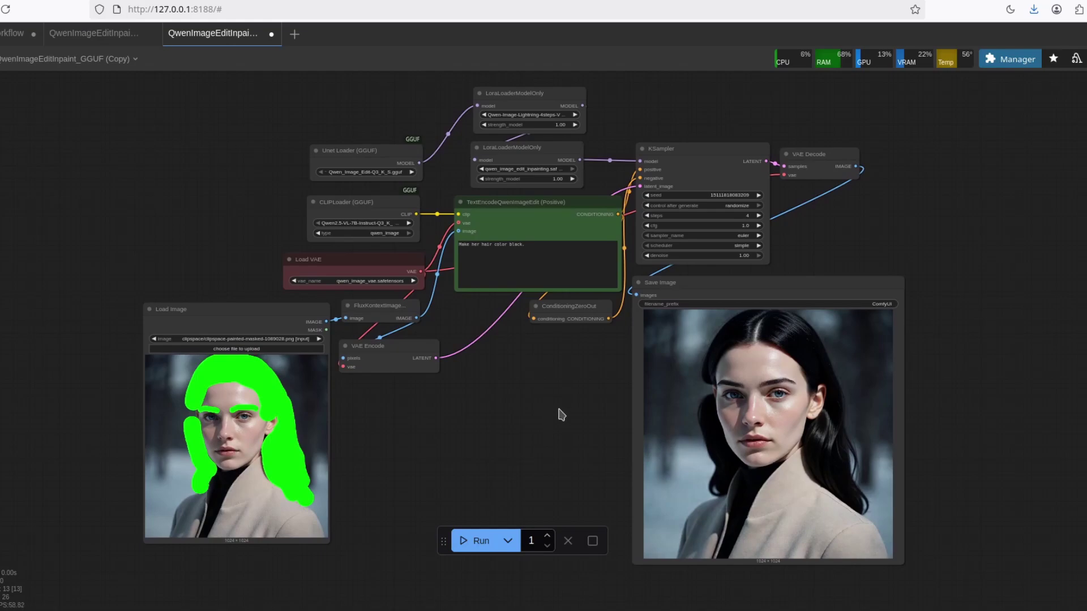
Pan the woman's black-hair inpainting workflow canvas slightly to view its nodes.
left_click_drag(552, 413, 563, 412)
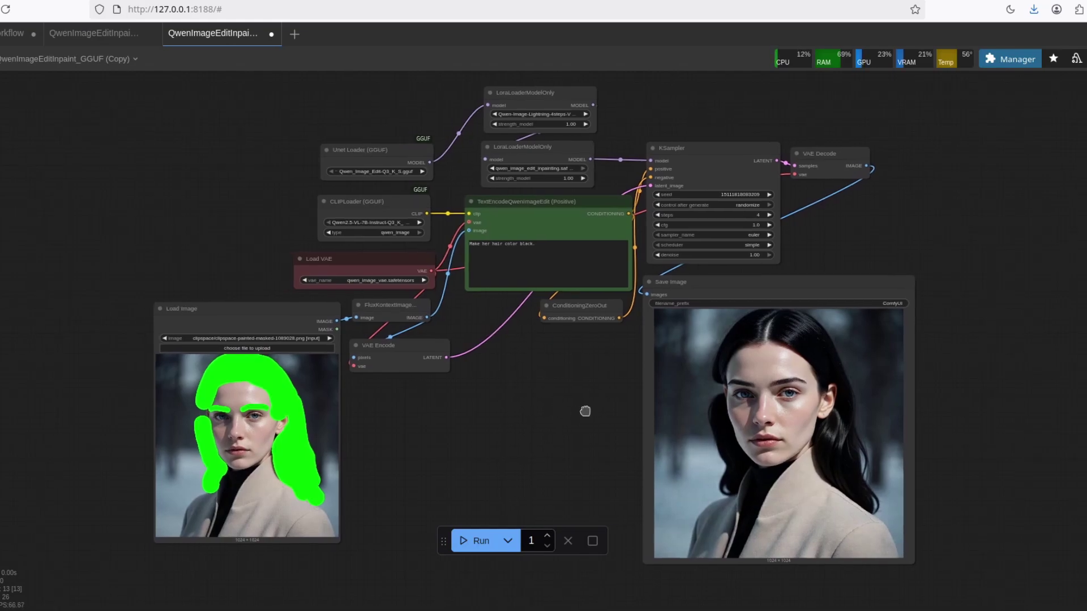
left_click_drag(585, 410, 577, 412)
left_click_drag(521, 344, 528, 422)
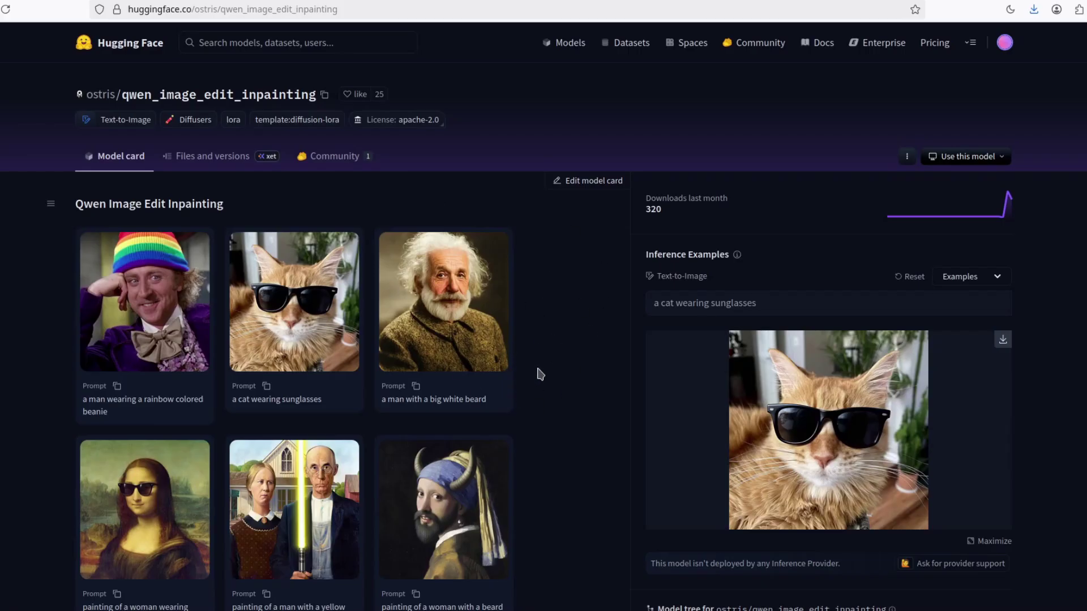
Glance over the model card, then return to the ComfyUI black-hair workflow with Ctrl+Tab.
scroll(537, 372, "down", 3)
scroll(562, 420, "up", 3)
key("ctrl+Tab")
scroll(495, 422, "right", 2)
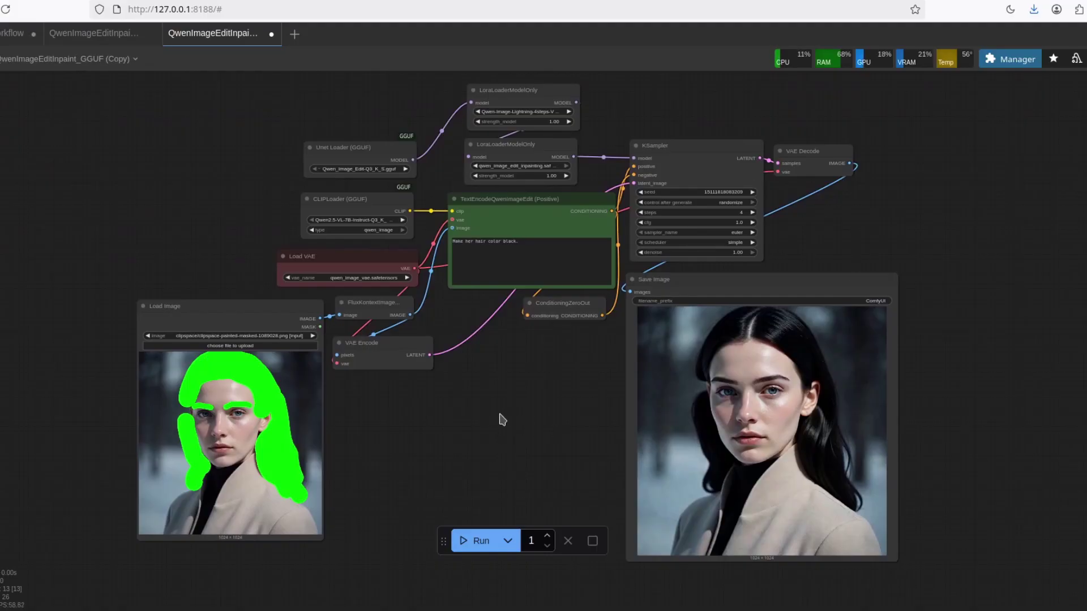
scroll(425, 272, "left", 1)
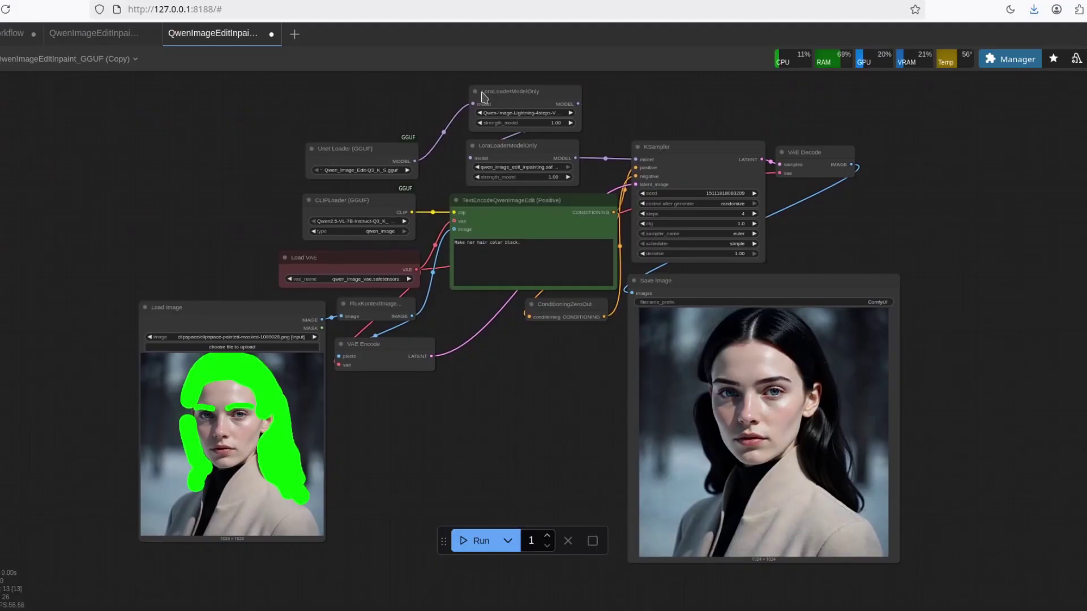
scroll(624, 114, "right", 1)
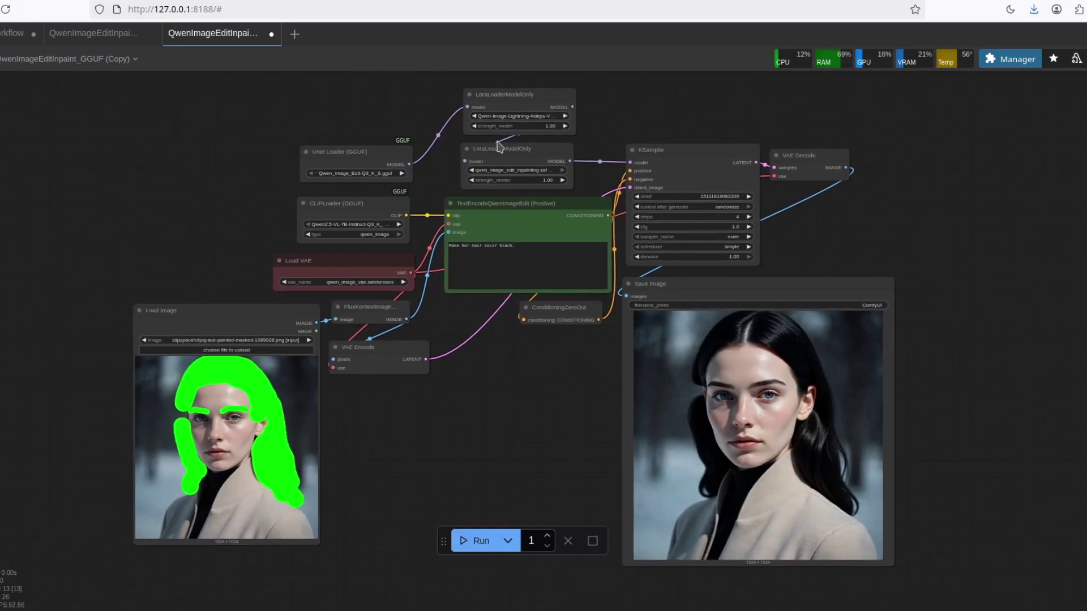